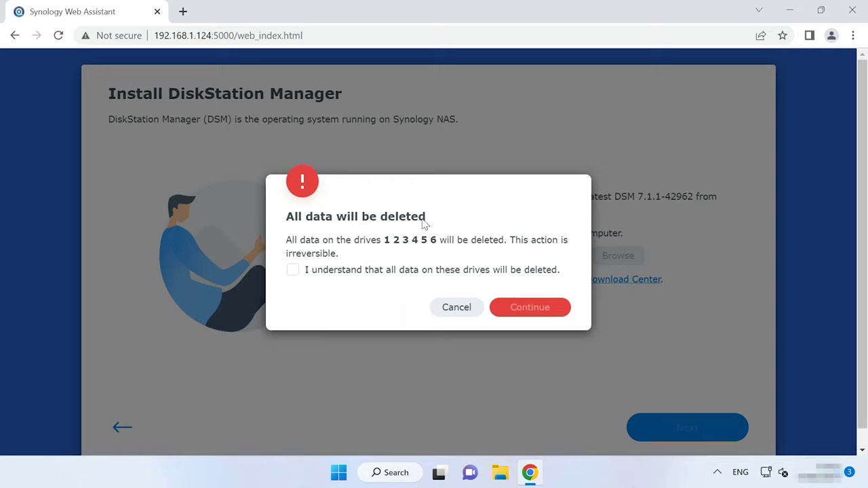
Acknowledge that all data on drives 1 to 6 will be deleted and continue with the DiskStation Manager installation
left_click(293, 270)
left_click(537, 314)
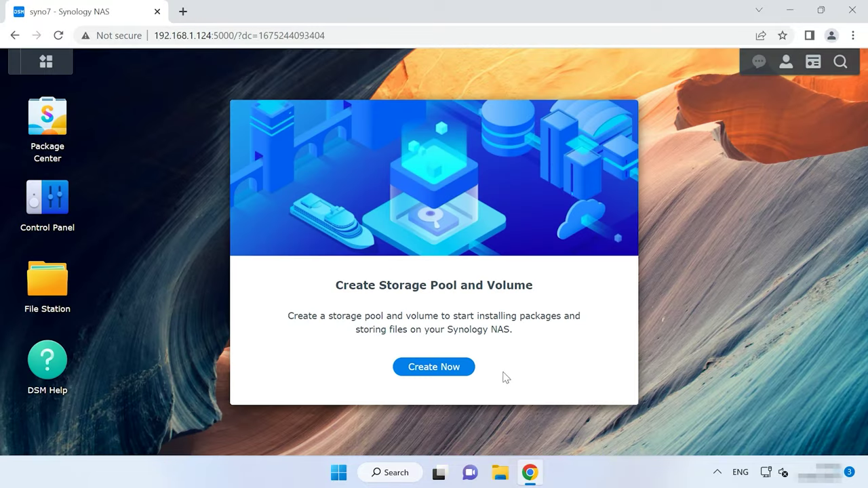
Start creating a storage pool and volume, and set the pool's RAID type to RAID 6
left_click(445, 372)
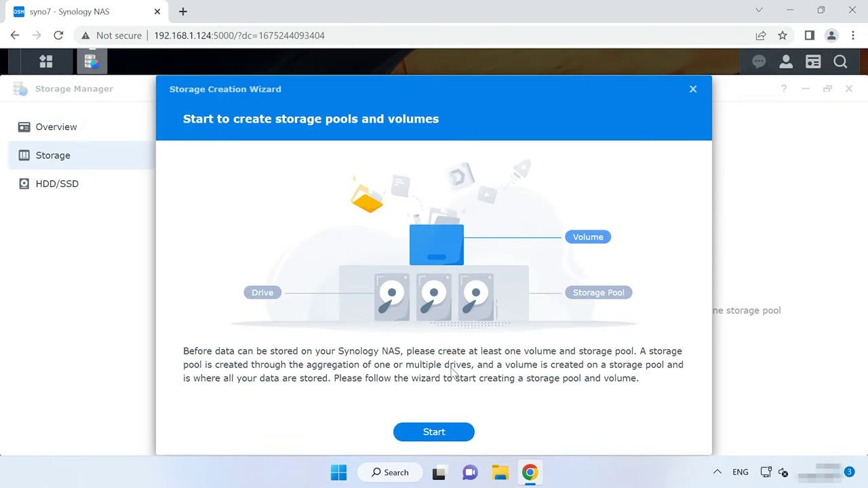
left_click(438, 438)
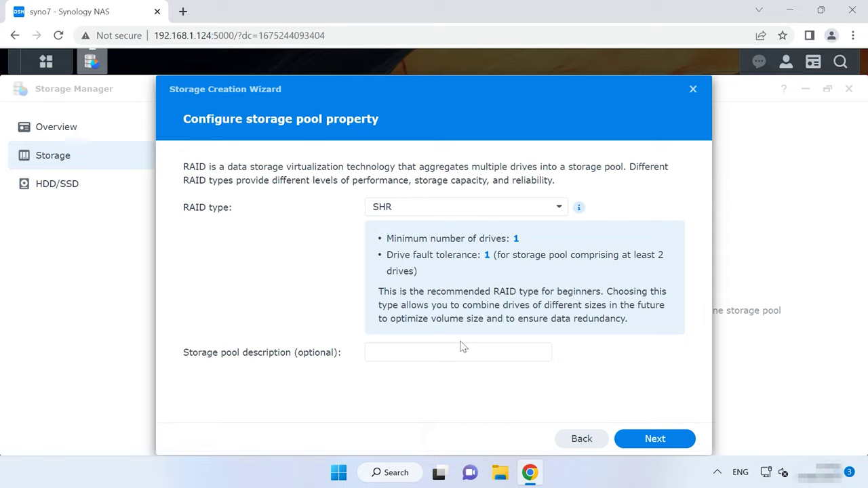
left_click(465, 207)
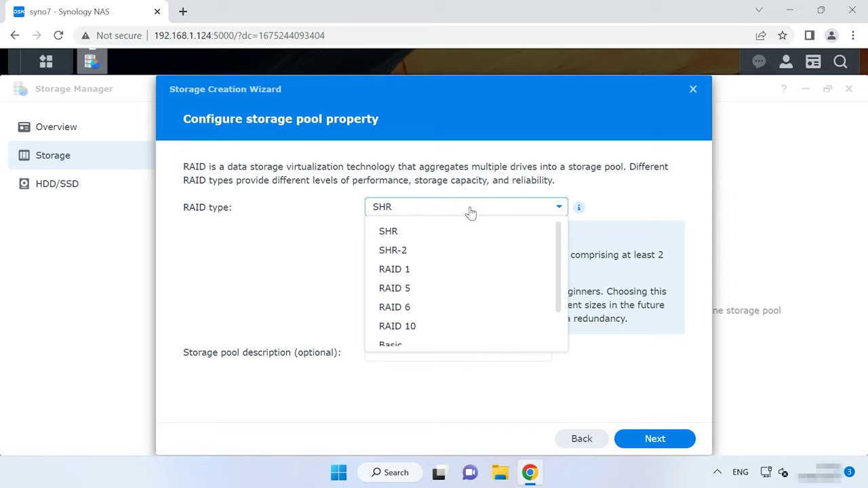
scroll(453, 324, "down", 1)
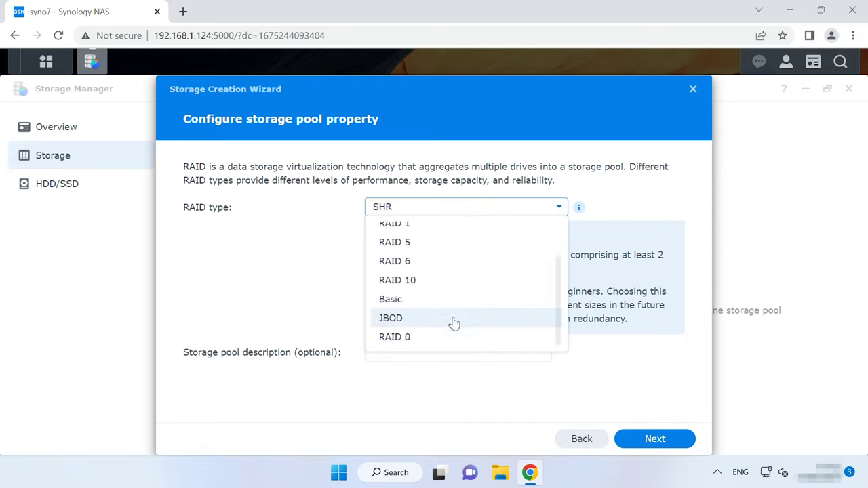
scroll(453, 323, "up", 1)
left_click(441, 313)
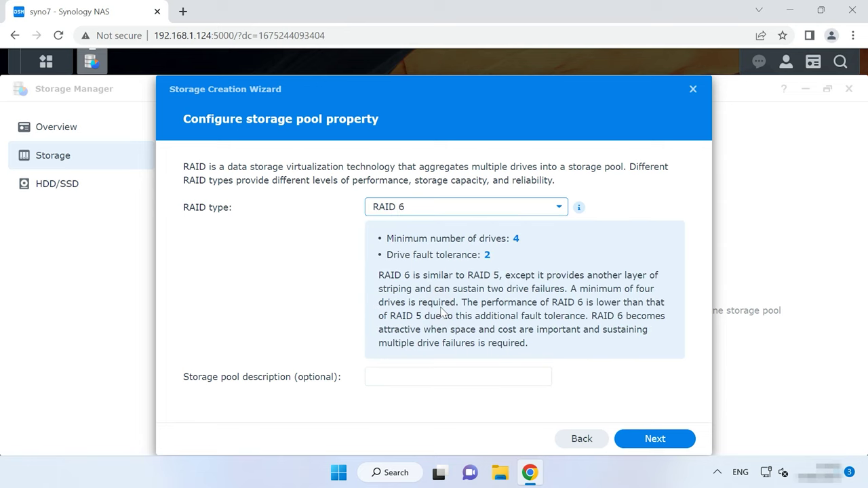
left_click(662, 445)
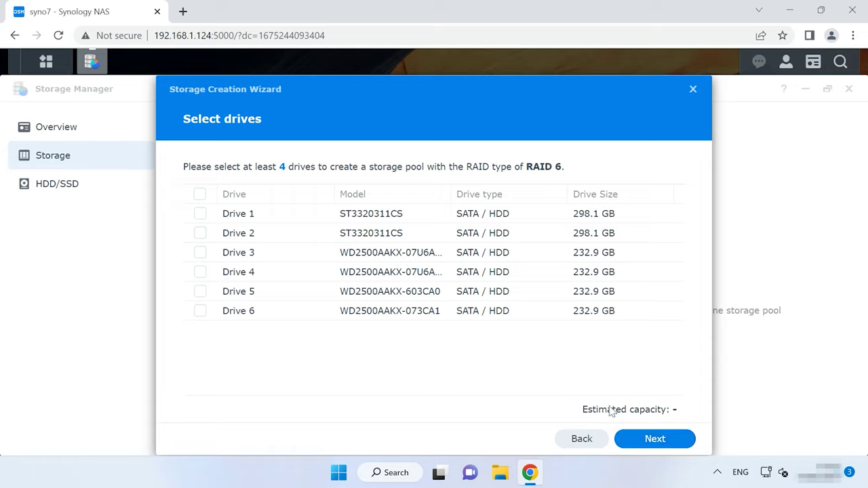
Select Drive 3, Drive 4, Drive 5 and Drive 6 for the RAID 6 storage pool
left_click(200, 254)
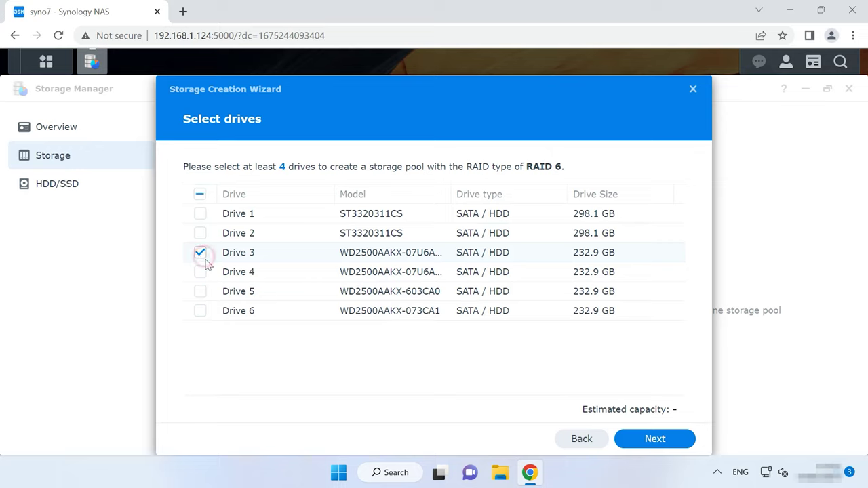
left_click(202, 274)
left_click(201, 293)
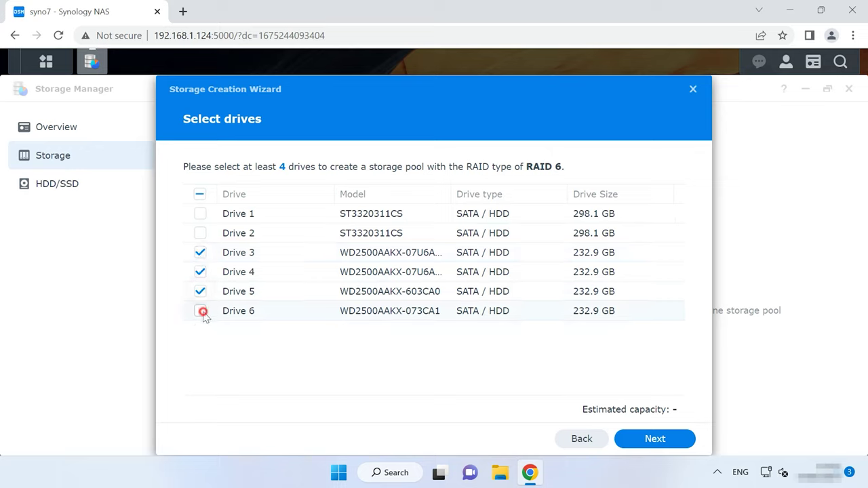
left_click(202, 311)
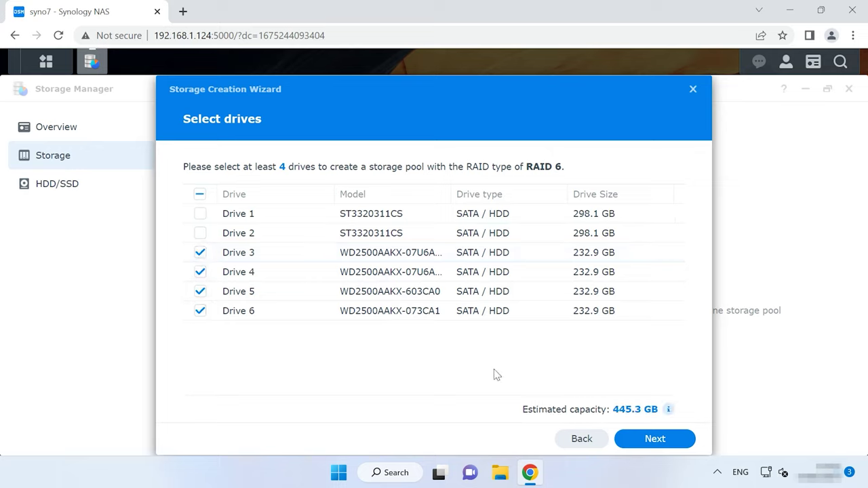
left_click(655, 440)
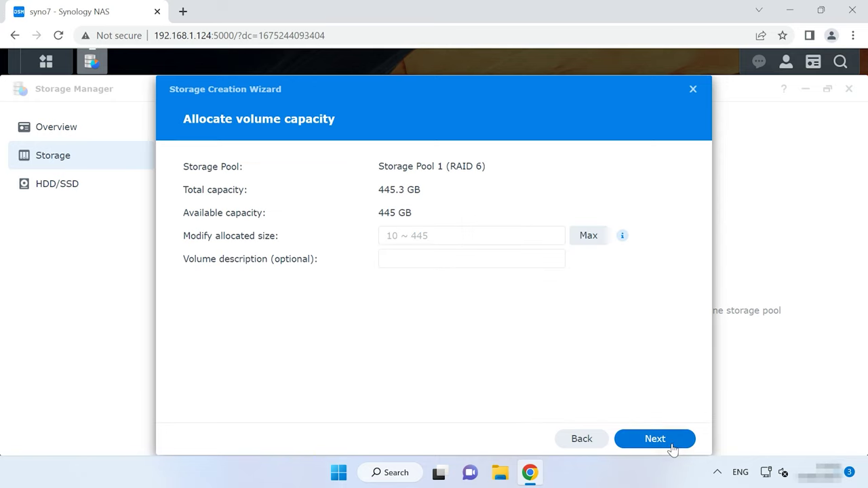
Create the volume with the maximum allocated size and the ext4 file system, accepting the erasure of the selected drives' data
left_click(582, 237)
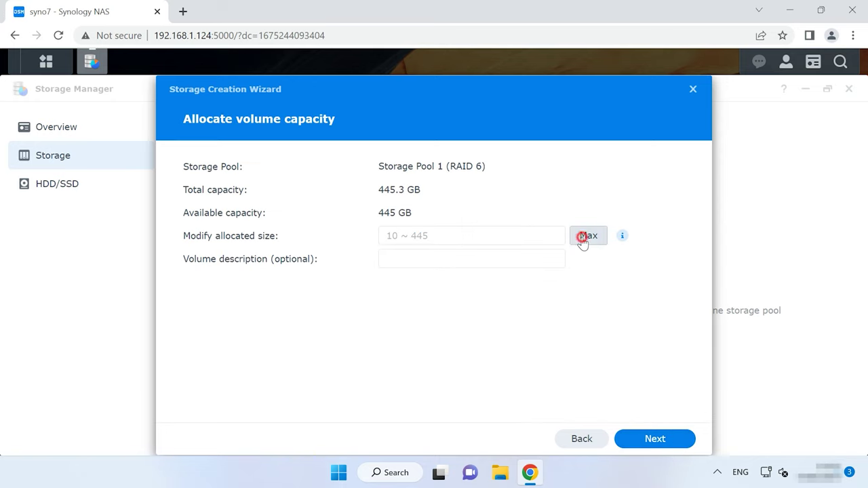
left_click(659, 442)
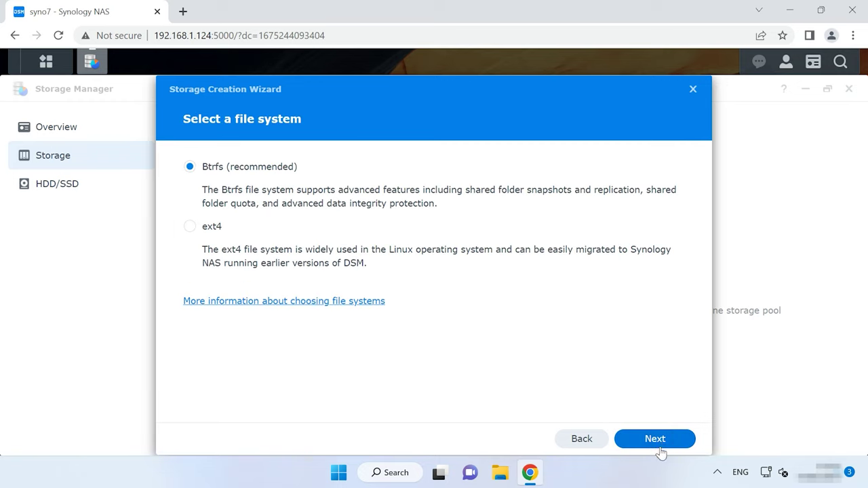
left_click(213, 234)
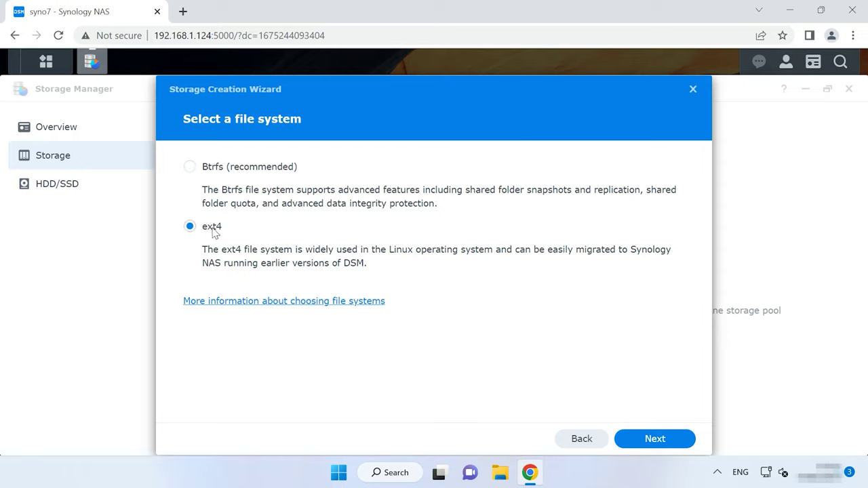
left_click(659, 445)
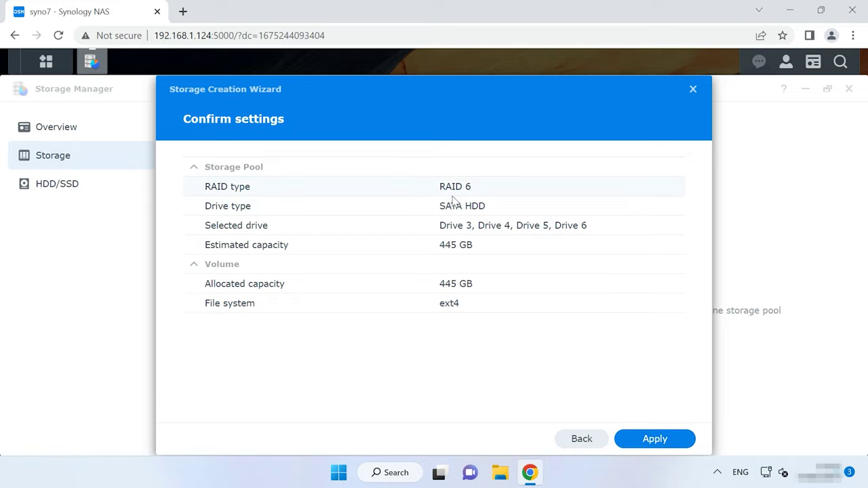
left_click(670, 445)
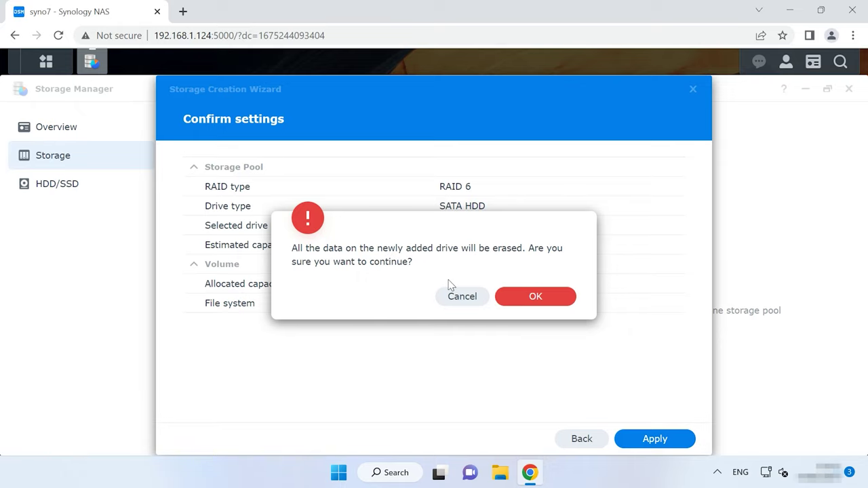
left_click(536, 299)
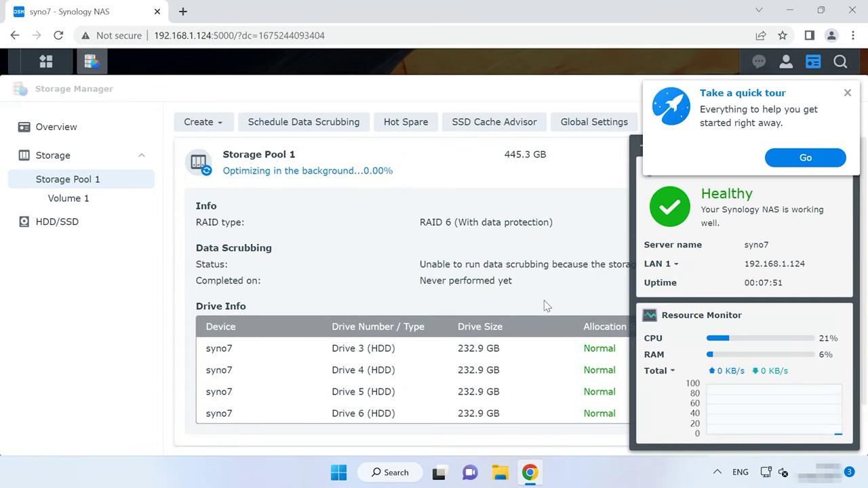
Review the new storage pool's details, then the drive information and task schedule in the storage overview
left_click(544, 301)
scroll(515, 339, "down", 1)
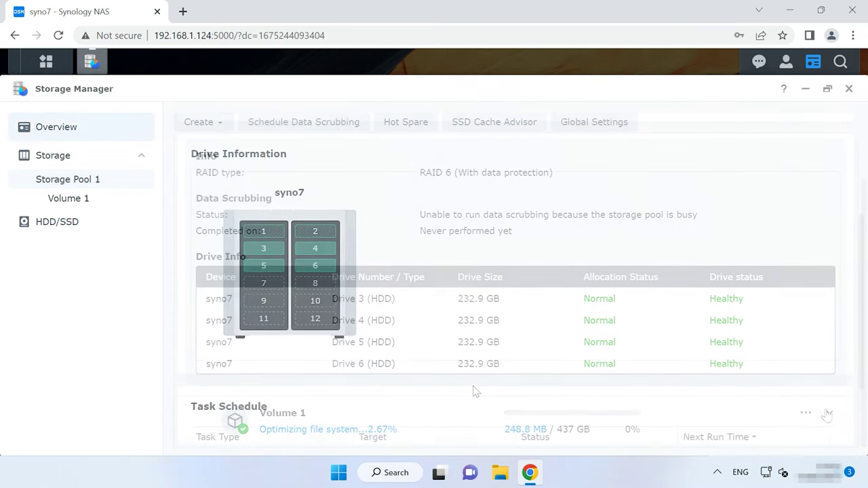
scroll(485, 400, "down", 2)
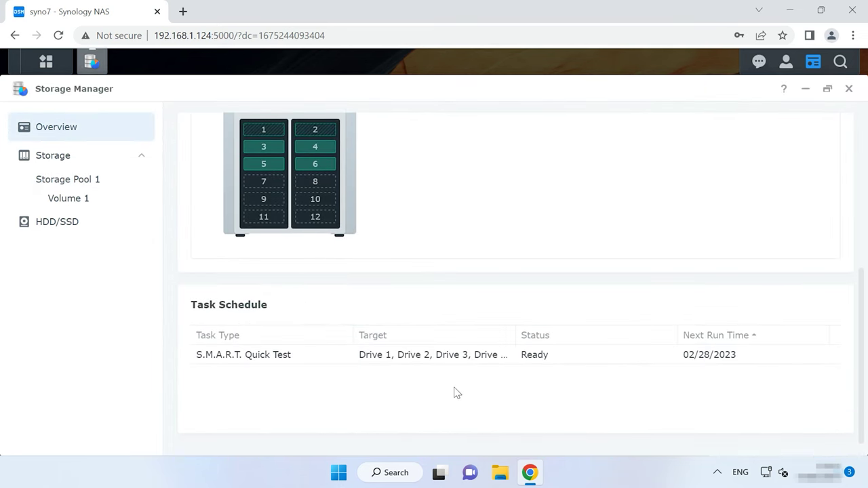
scroll(454, 393, "up", 2)
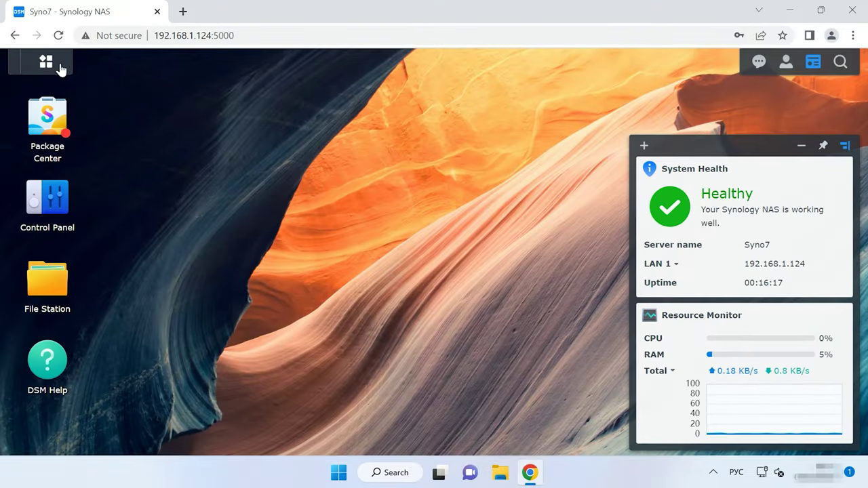
In Storage Manager, remove Storage Pool 1 together with Volume 1, agree to erase all data and submit the DSM account password
left_click(49, 67)
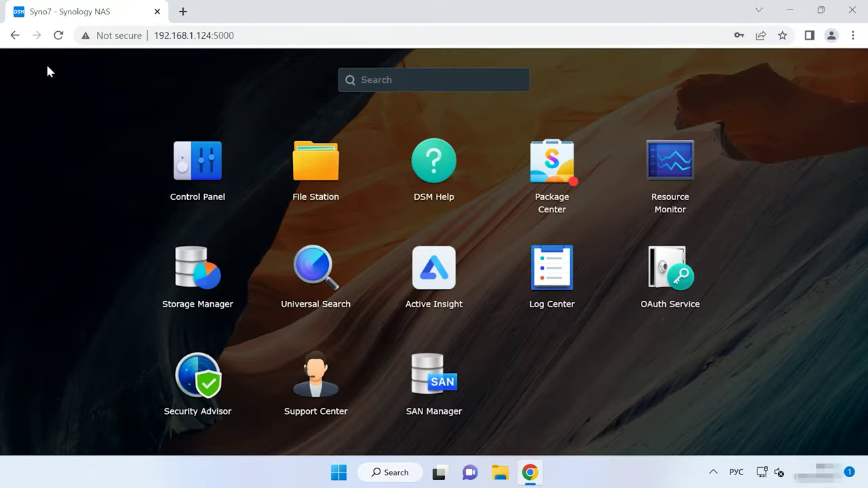
left_click(207, 306)
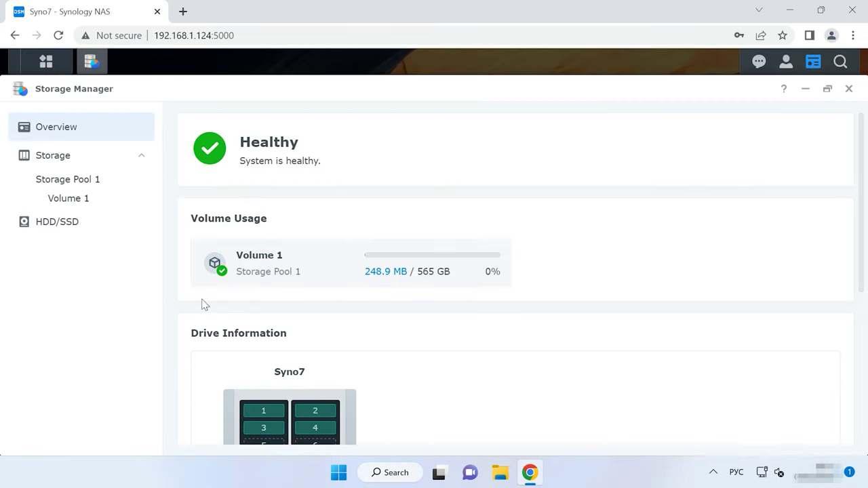
left_click(78, 188)
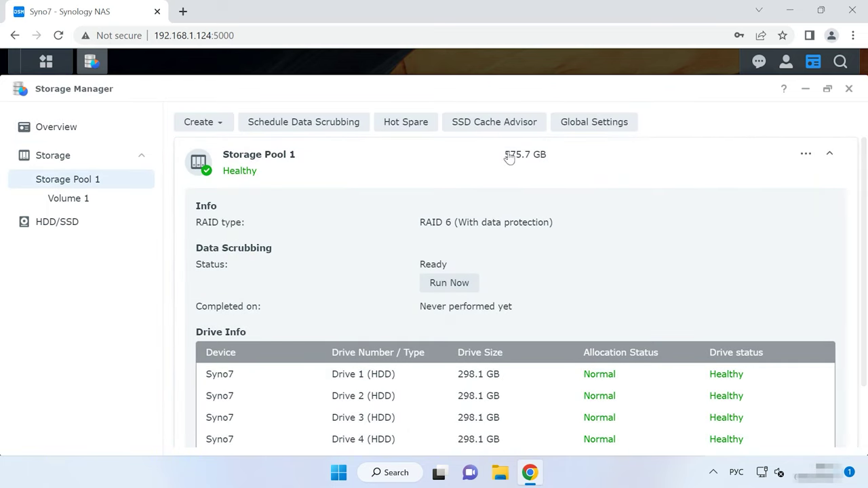
left_click(807, 156)
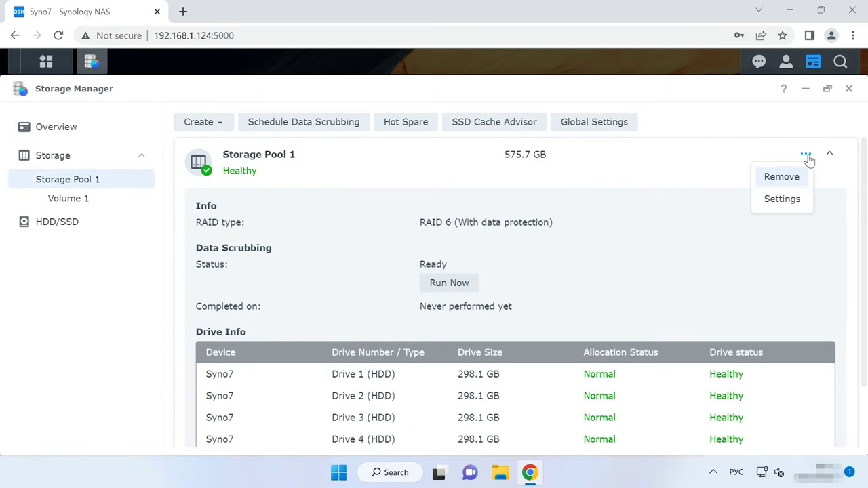
left_click(790, 182)
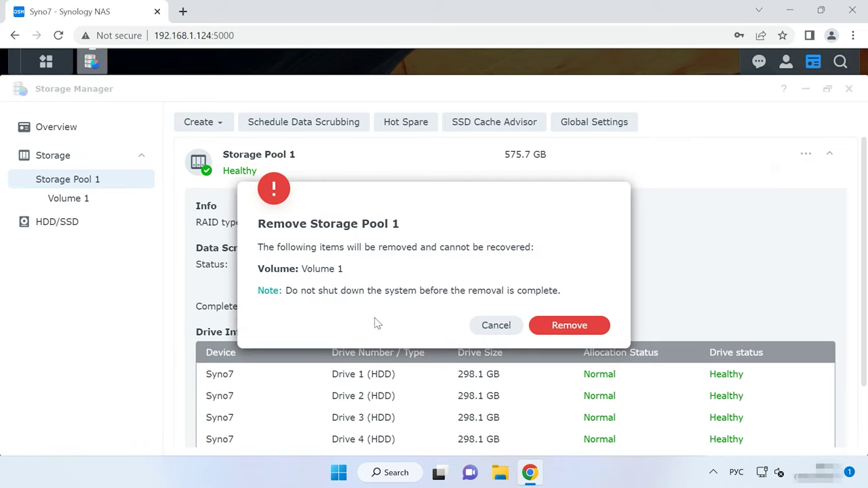
left_click(584, 328)
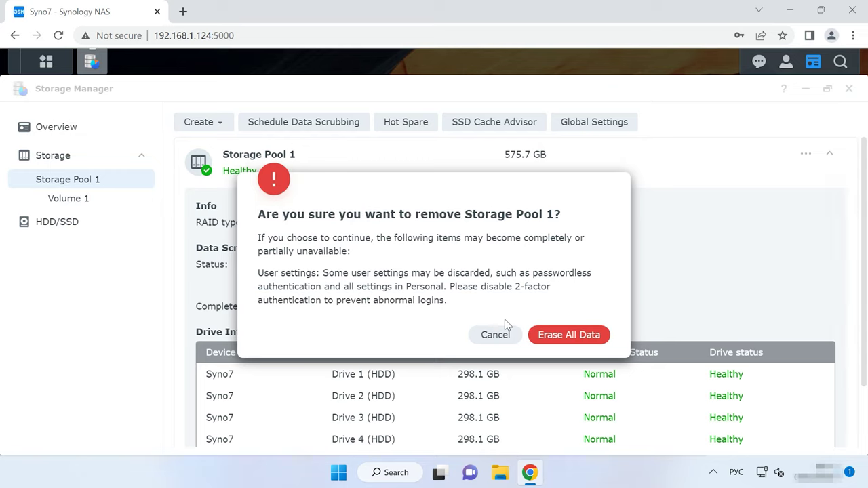
left_click(571, 336)
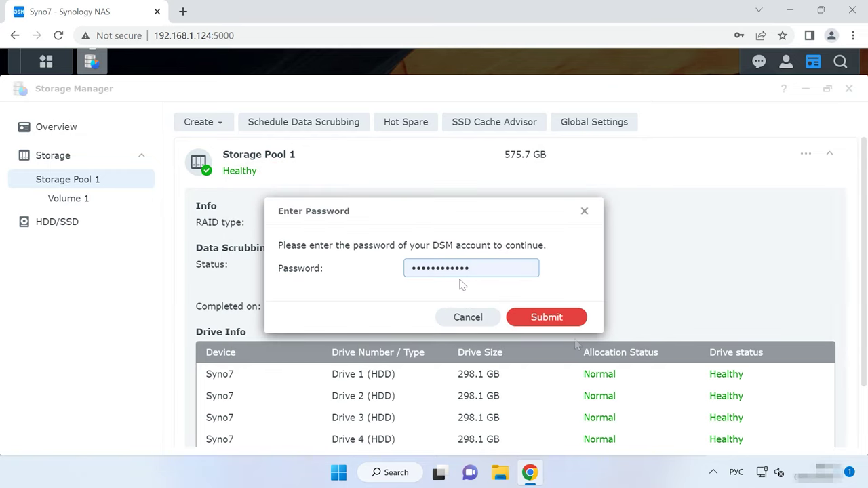
left_click(567, 319)
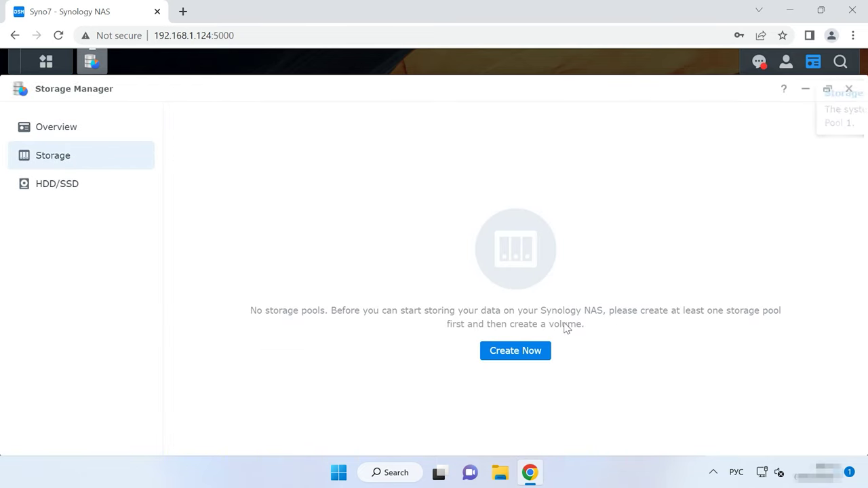
Start creating a new storage pool with the RAID 5 type and include all four drives in it
left_click(519, 357)
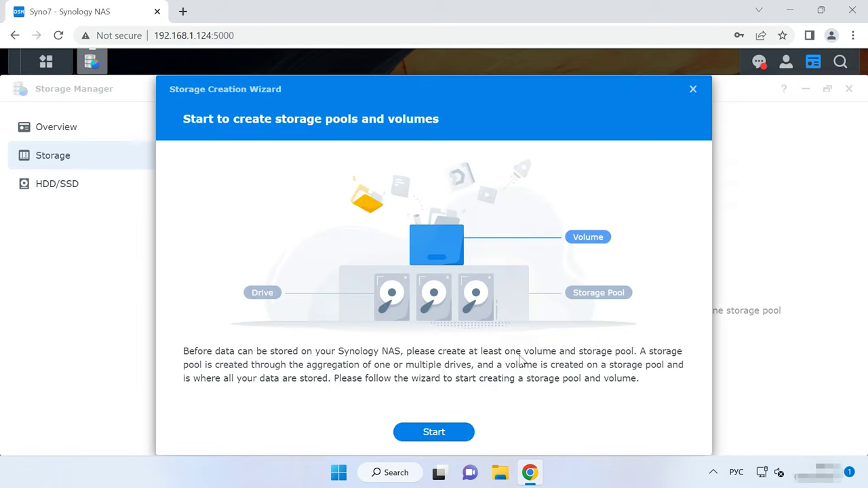
left_click(442, 438)
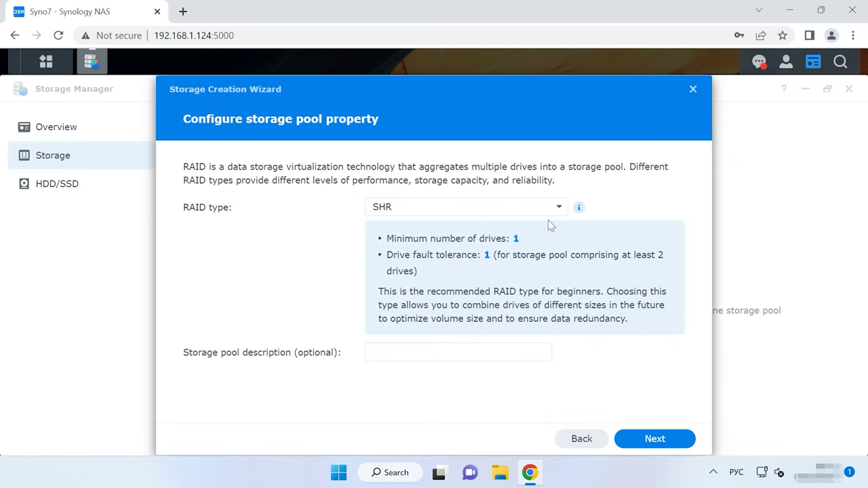
left_click(558, 206)
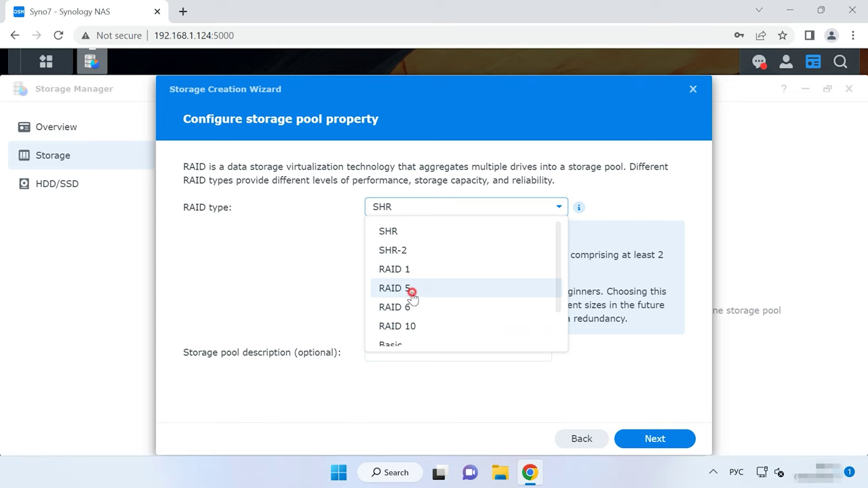
left_click(412, 294)
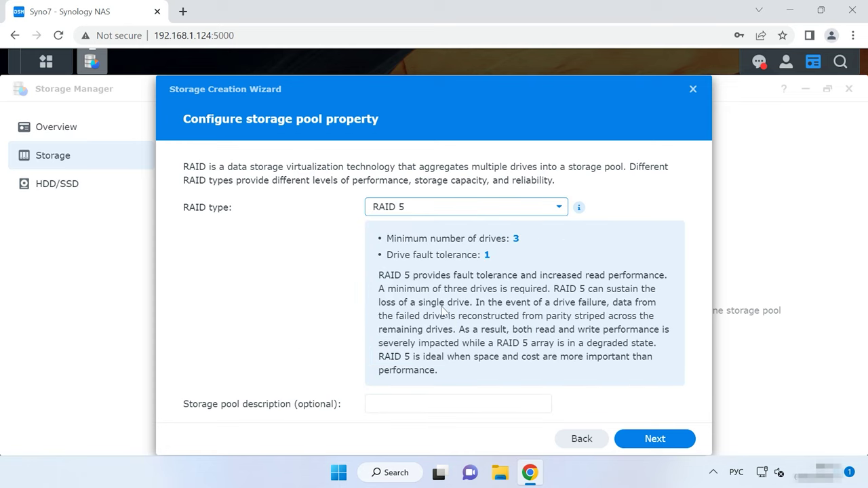
left_click(659, 439)
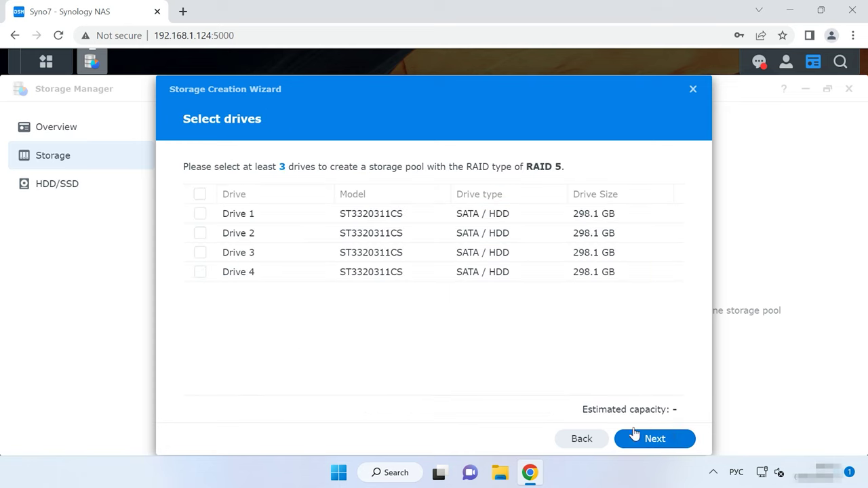
left_click(199, 195)
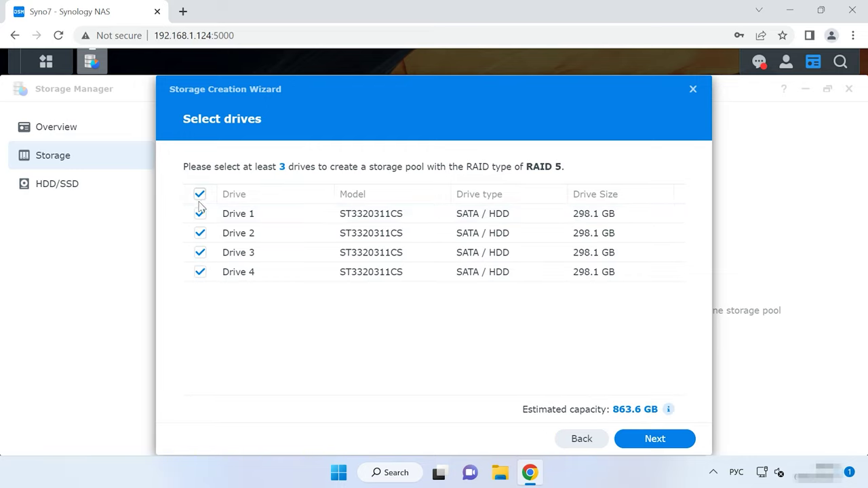
left_click(659, 440)
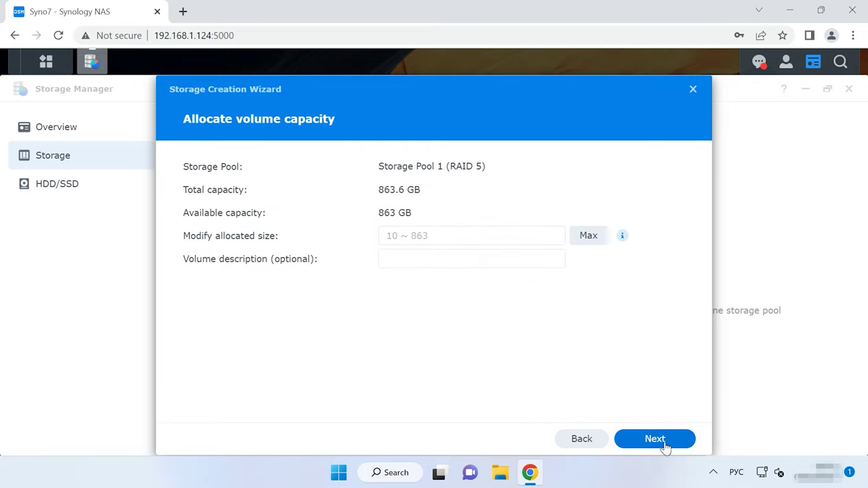
Create the RAID 5 pool's volume with the maximum allocated size and the ext4 file system, accepting the erasure of the drives' data
left_click(590, 239)
left_click(661, 442)
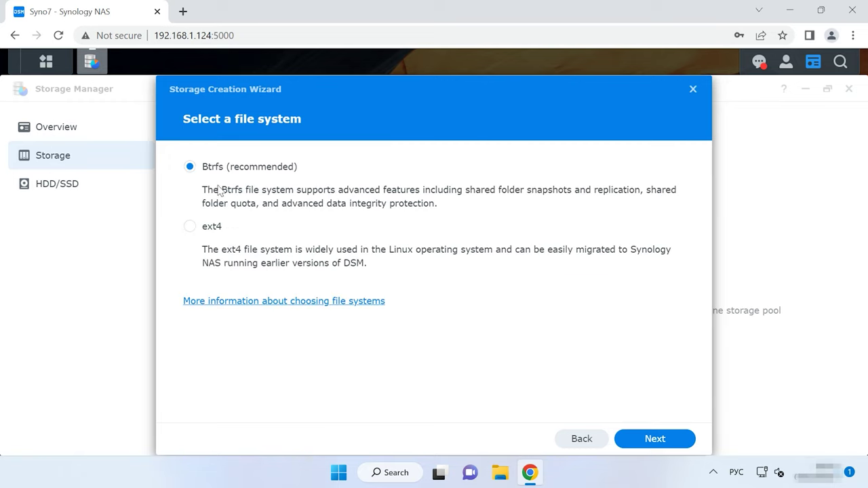
left_click(207, 228)
left_click(650, 442)
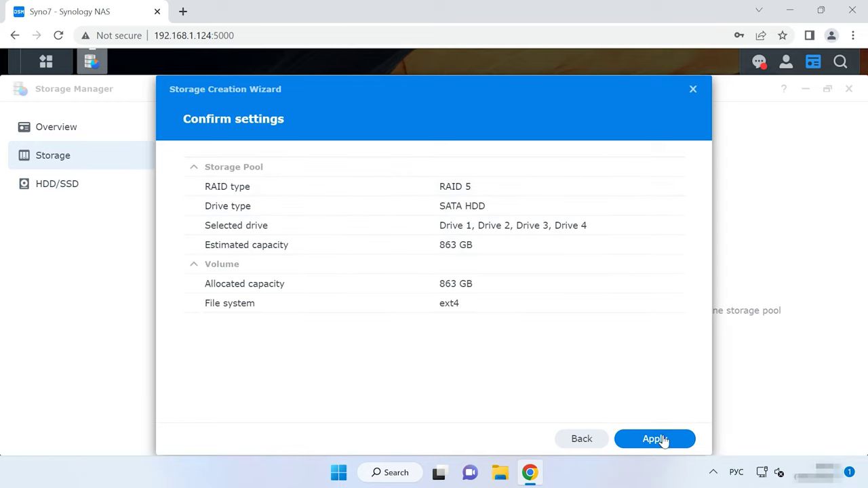
left_click(664, 446)
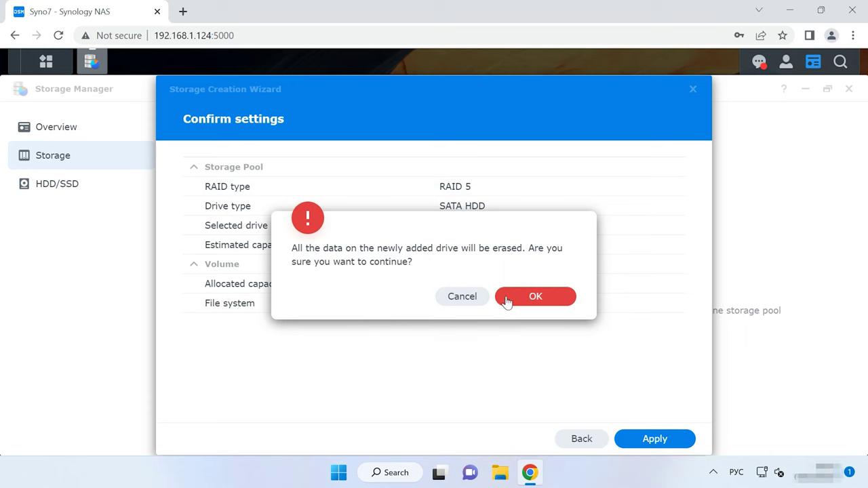
left_click(551, 302)
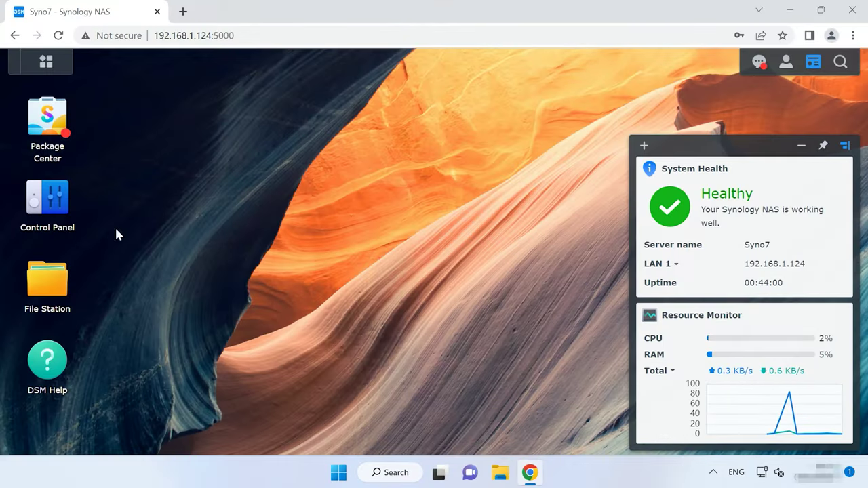
In Control Panel, edit the Synodata7 shared folder with its Recycle Bin enabled and save the settings
left_click(63, 224)
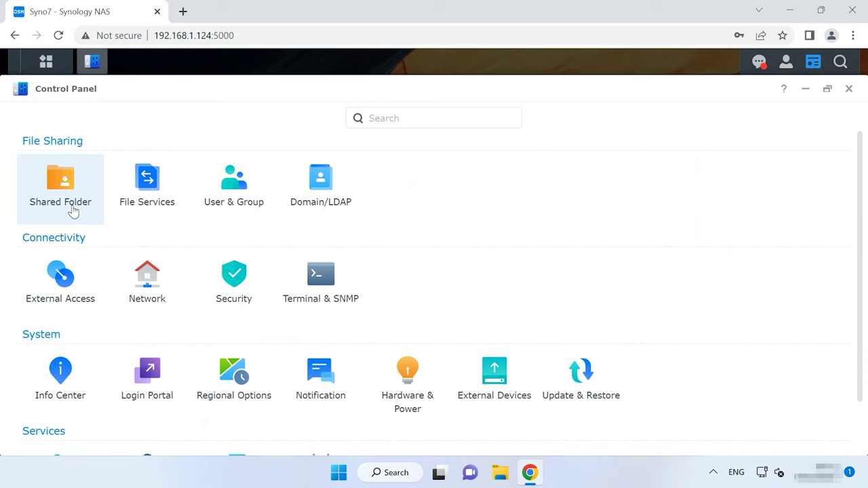
left_click(73, 211)
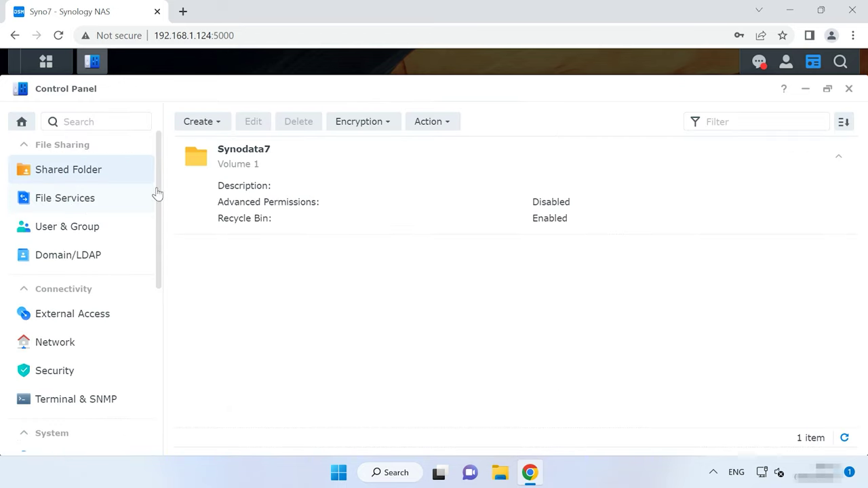
left_click(244, 165)
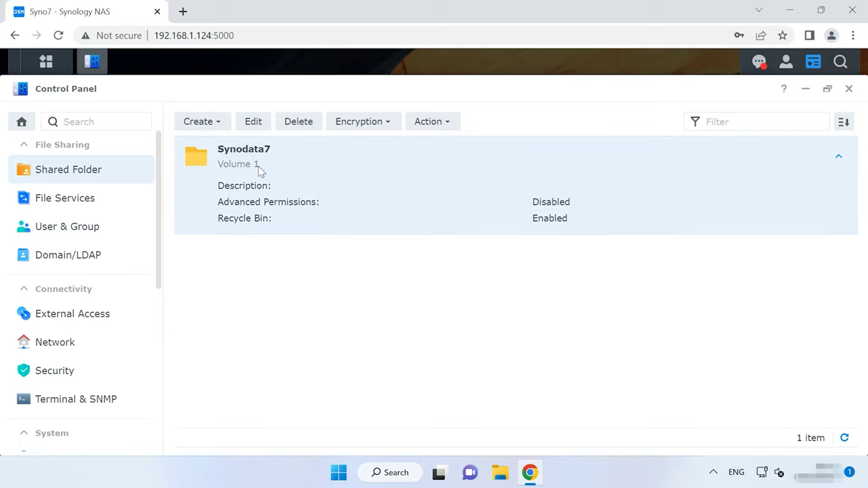
left_click(251, 123)
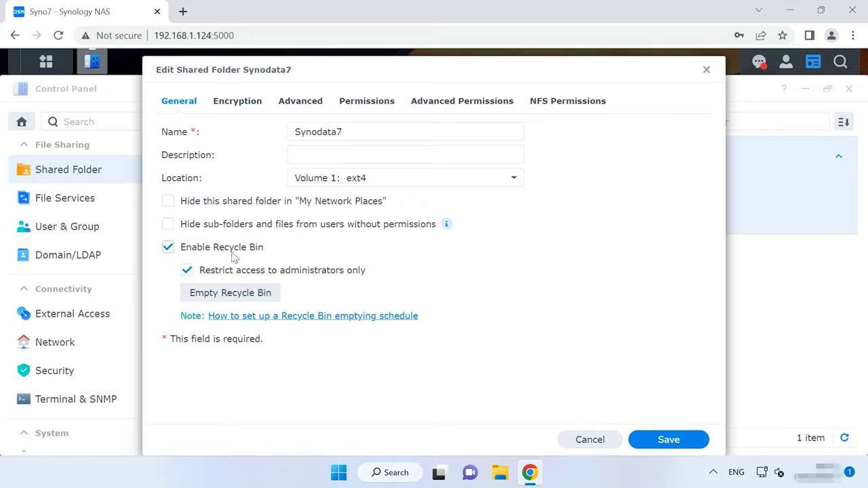
left_click(181, 248)
left_click(182, 249)
left_click(668, 440)
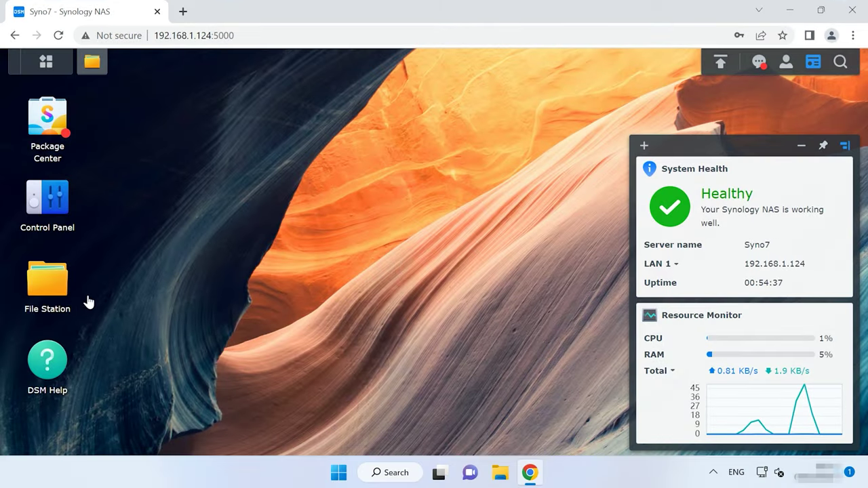
In File Station, restore all items from the #recycle folder of Synodata7, overwriting any files with the same names
double_click(45, 289)
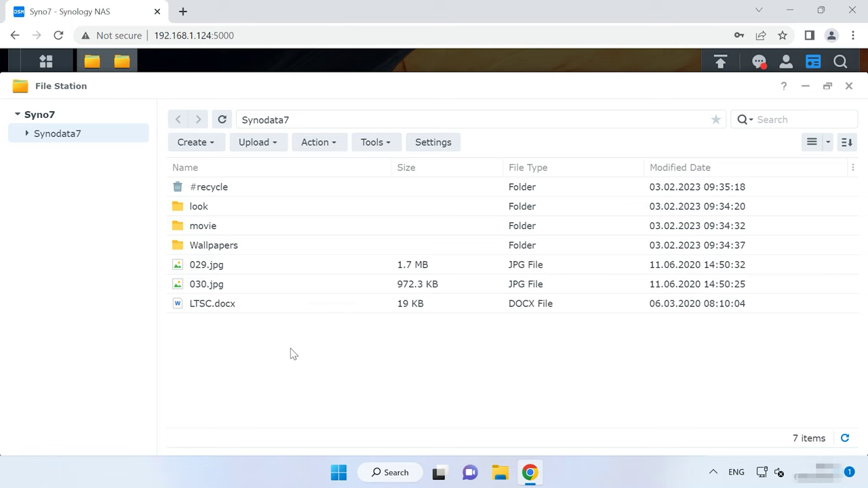
double_click(211, 190)
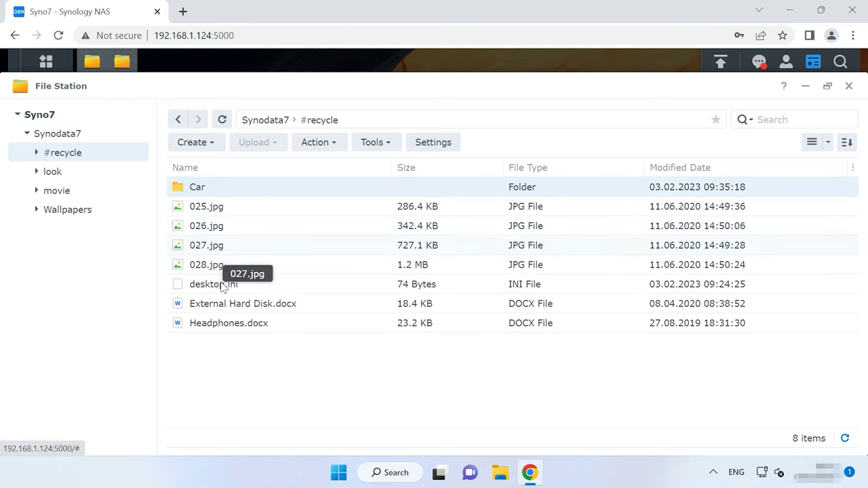
key("ctrl+a")
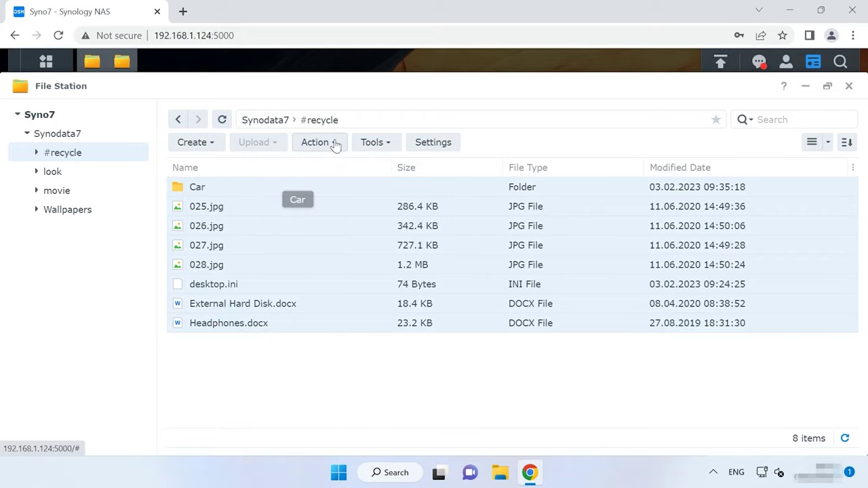
right_click(205, 268)
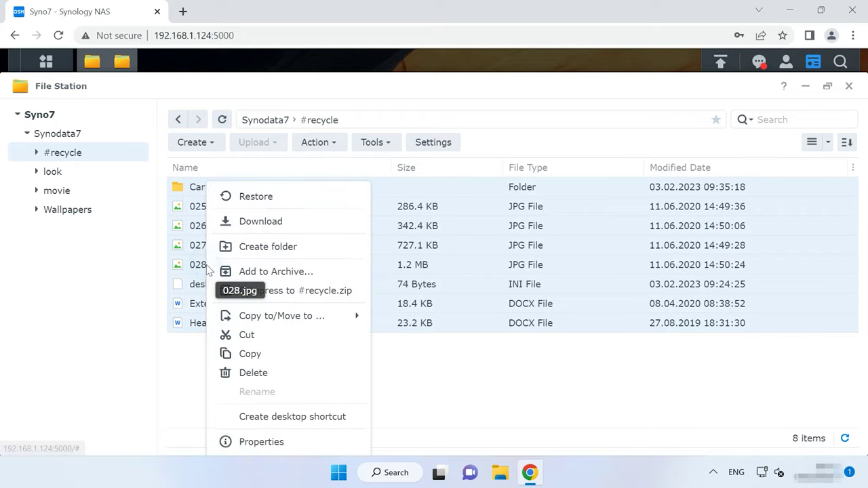
left_click(276, 203)
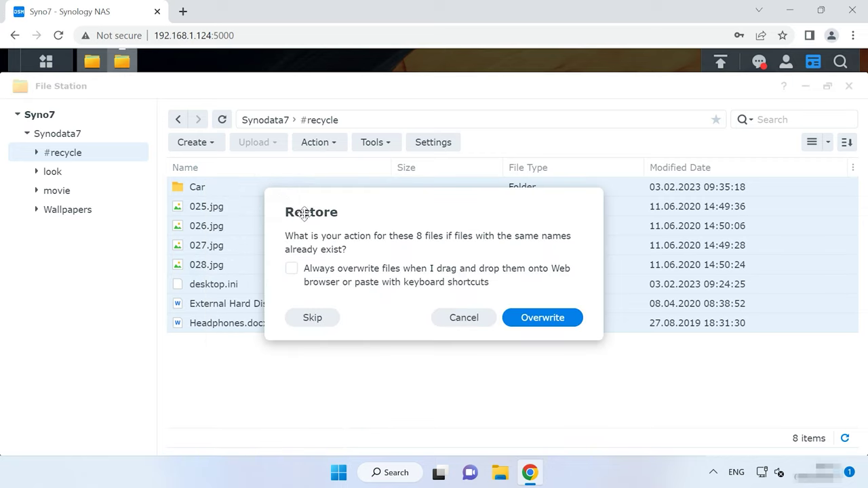
left_click(555, 325)
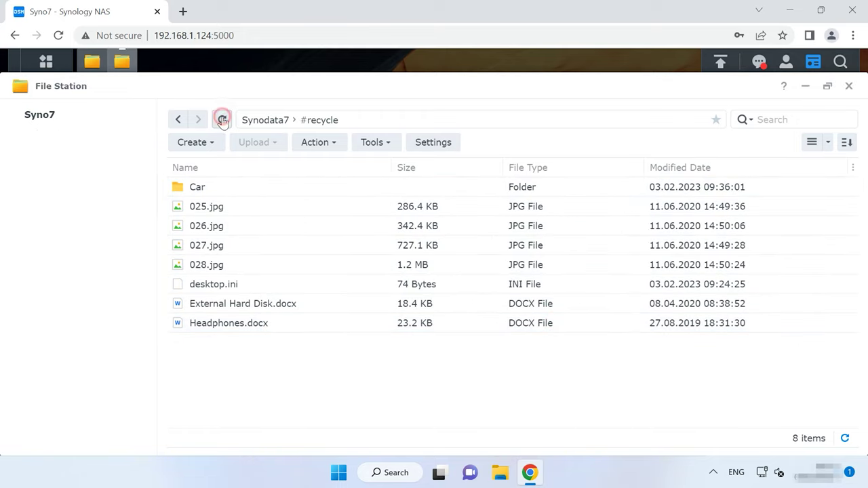
Refresh the folder view and check the Synodata7 shared folder for the restored files and folders
left_click(222, 119)
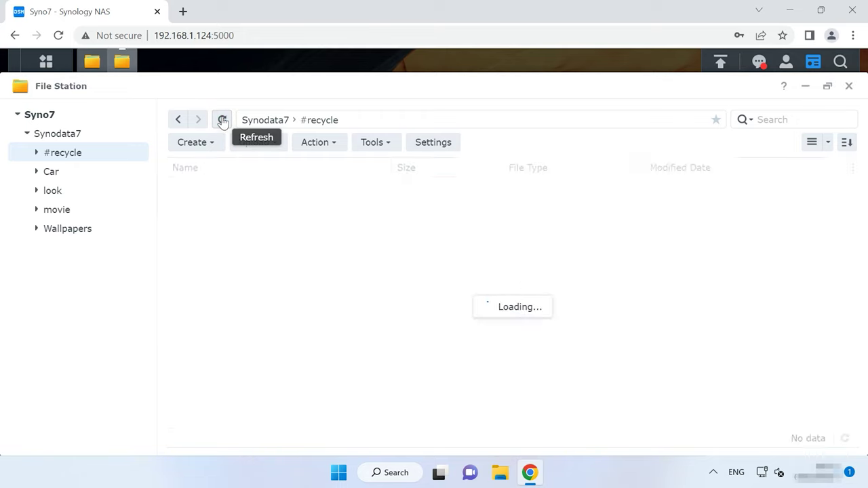
left_click(57, 135)
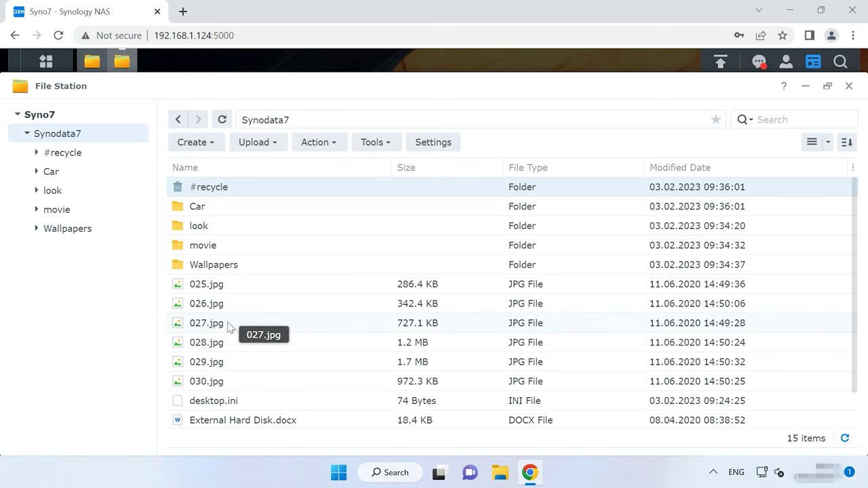
scroll(228, 329, "down", 1)
scroll(227, 330, "up", 1)
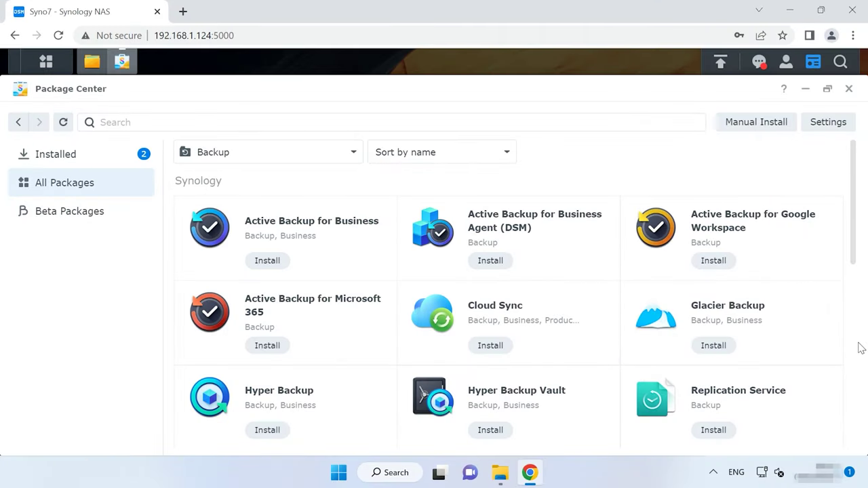
In Hyper Backup, start a data backup task of the Local folder & USB (single-version) type with the shared folder backup as destination
left_click_drag(857, 256, 858, 238)
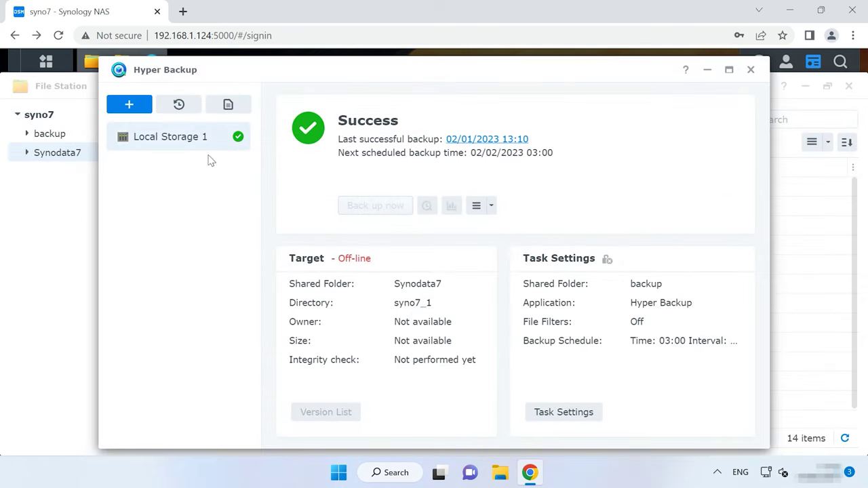
left_click(129, 104)
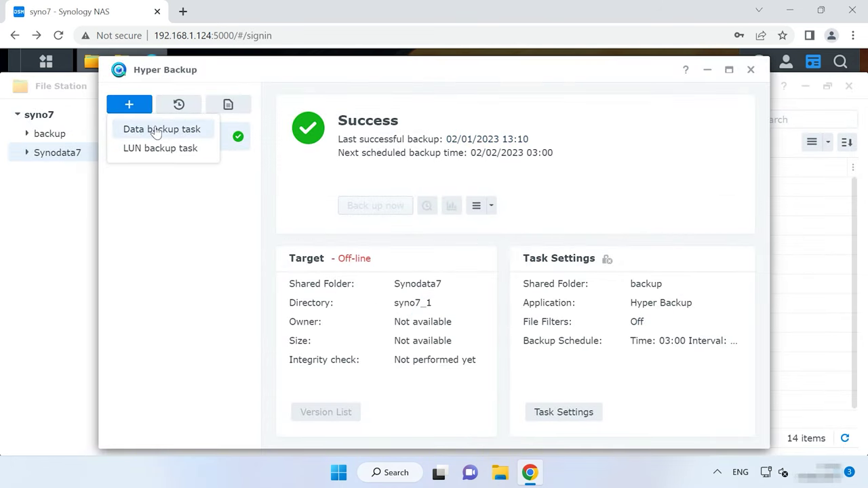
left_click(155, 130)
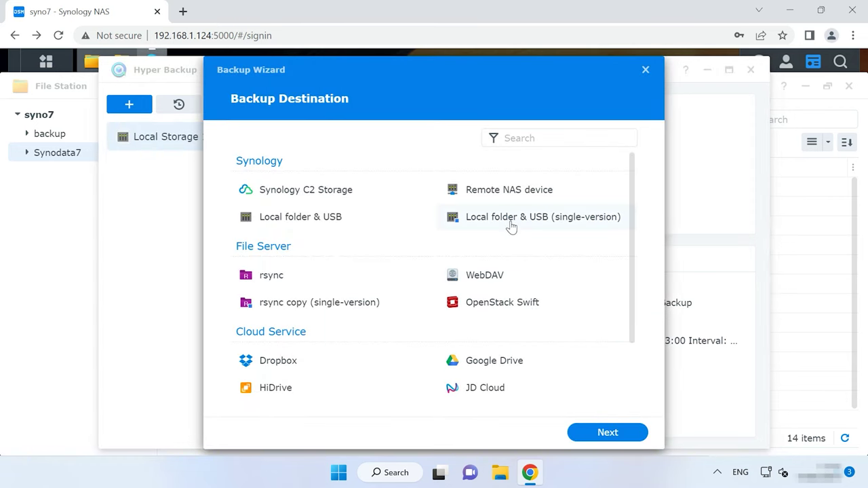
left_click(537, 225)
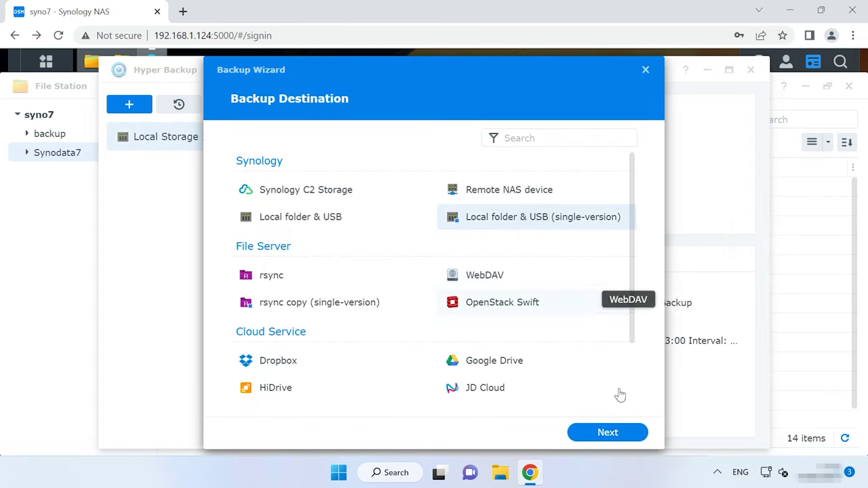
left_click(617, 435)
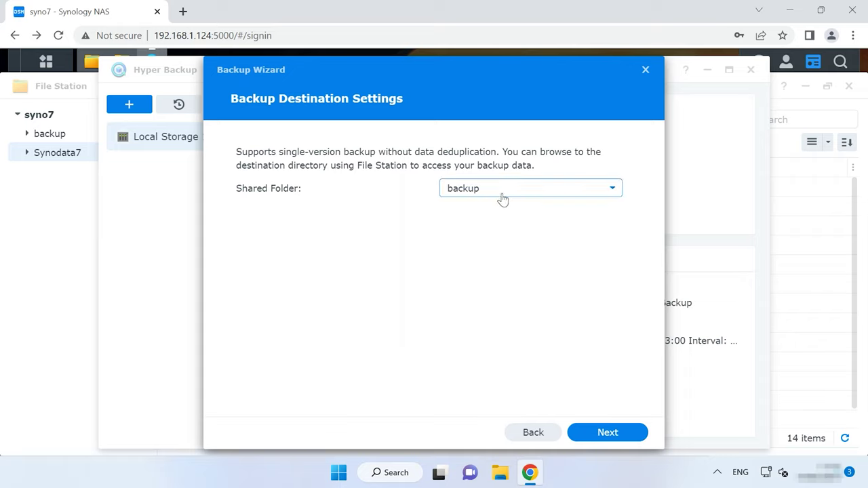
left_click(607, 436)
Include Synodata7 without any applications, create task Local Copy 1 with directory syno7_1 and a daily 03:00 schedule, and run the backup immediately
left_click(274, 190)
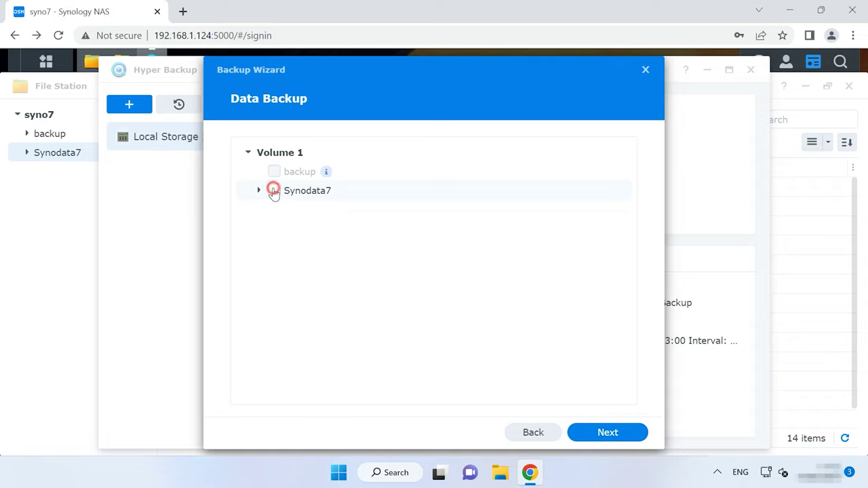
left_click(610, 437)
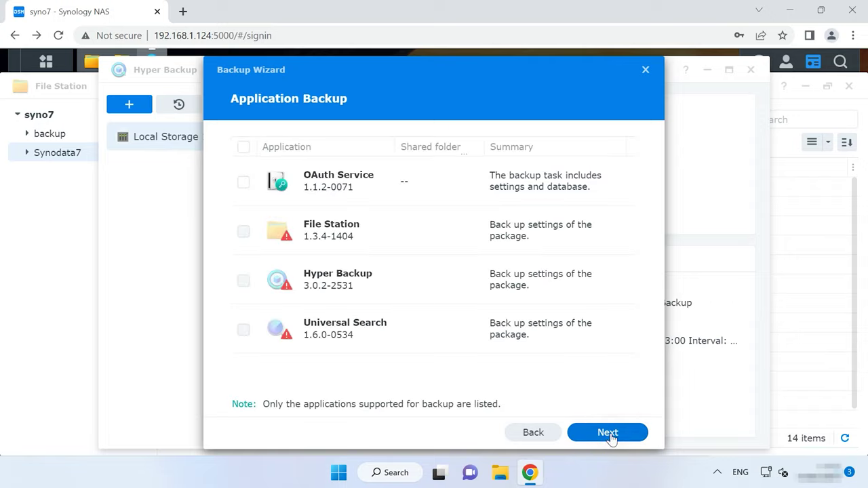
left_click(625, 434)
left_click(626, 434)
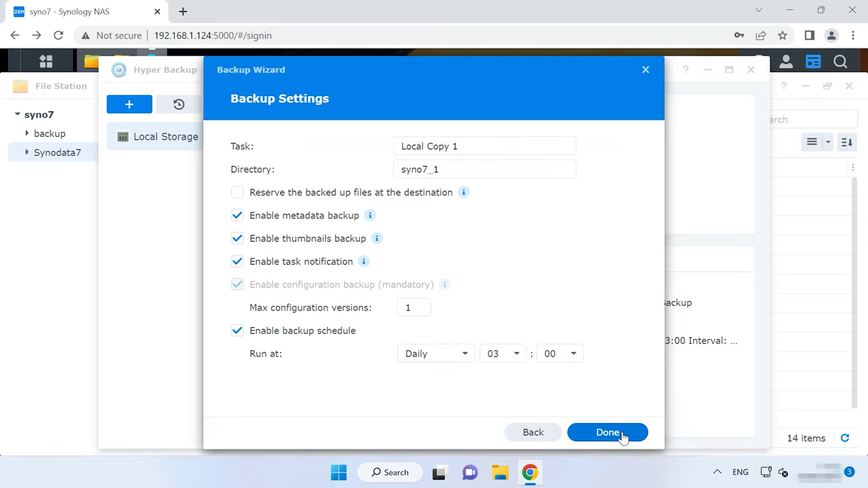
left_click(623, 436)
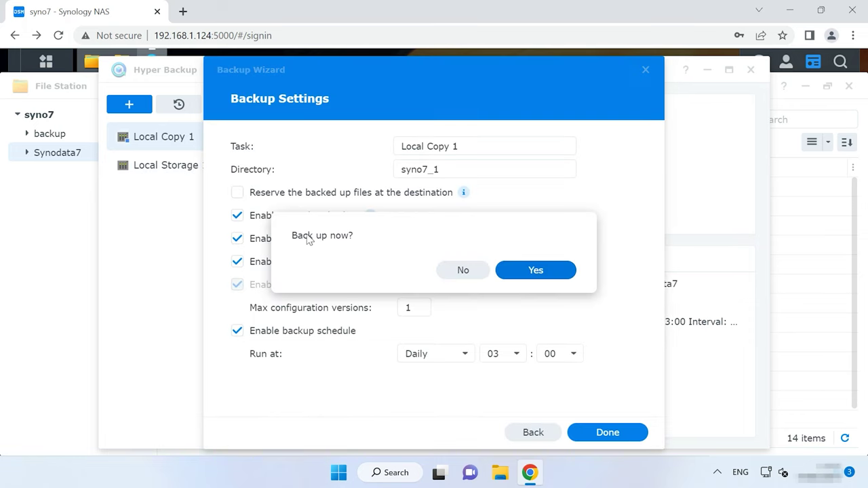
left_click(540, 278)
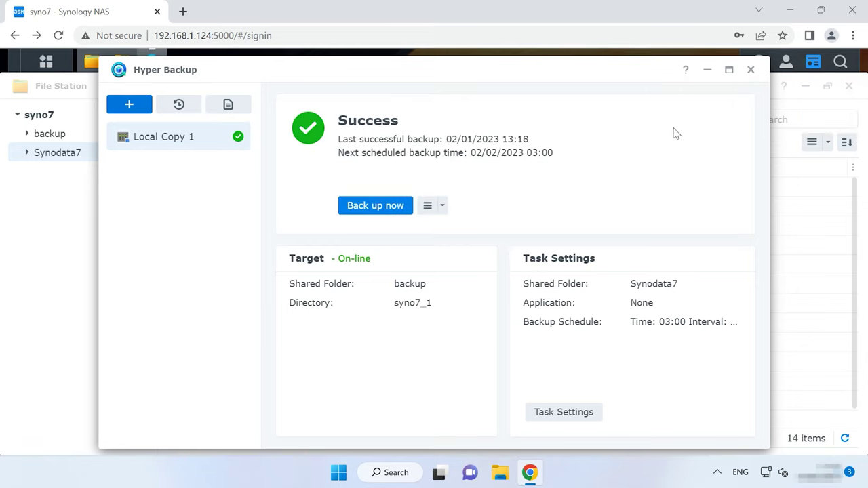
Check the contents of Synodata7 in File Station and start a data restoration from the Local Copy 1 task in Hyper Backup
left_click(707, 69)
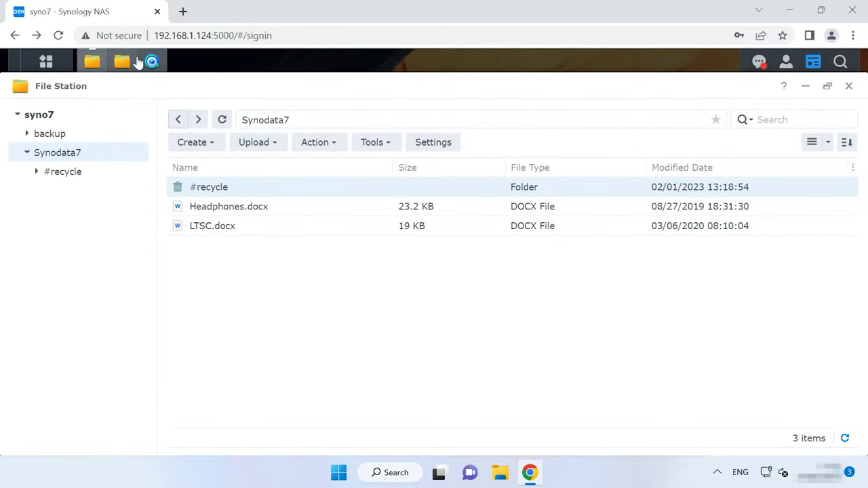
left_click(151, 62)
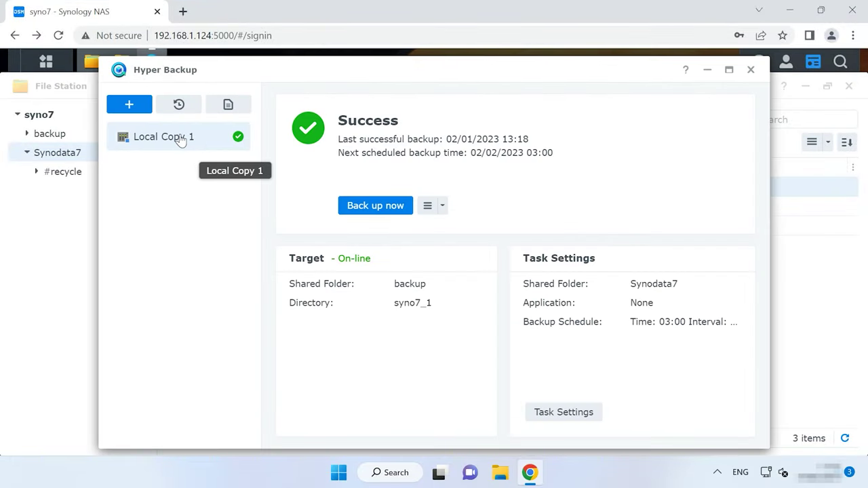
left_click(190, 139)
left_click(181, 104)
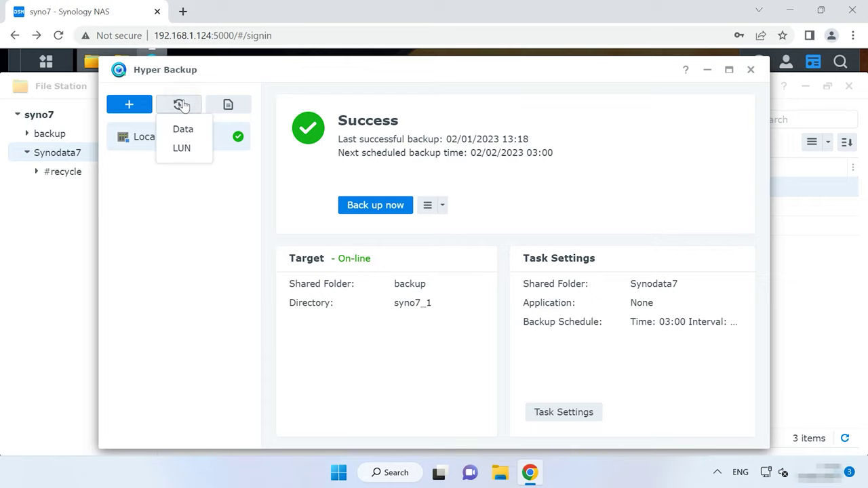
left_click(183, 129)
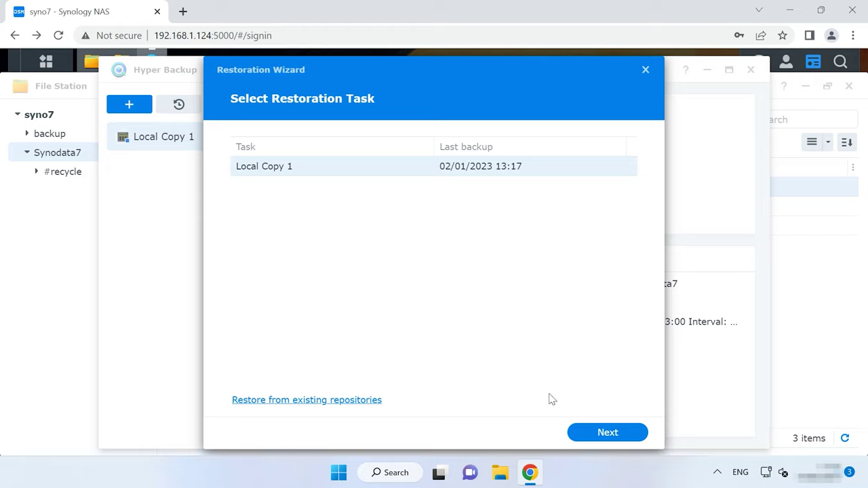
left_click(611, 437)
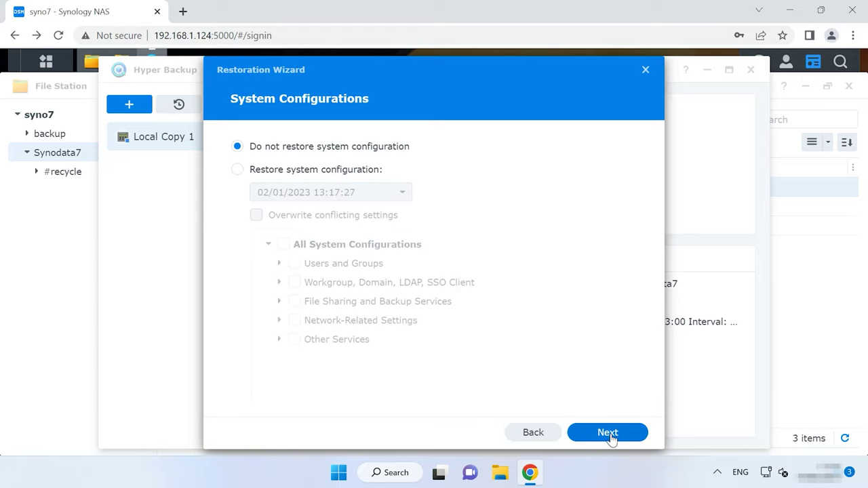
Restore the Synodata7 shared folder without restoring the system configuration, and close the restore summary
left_click(611, 436)
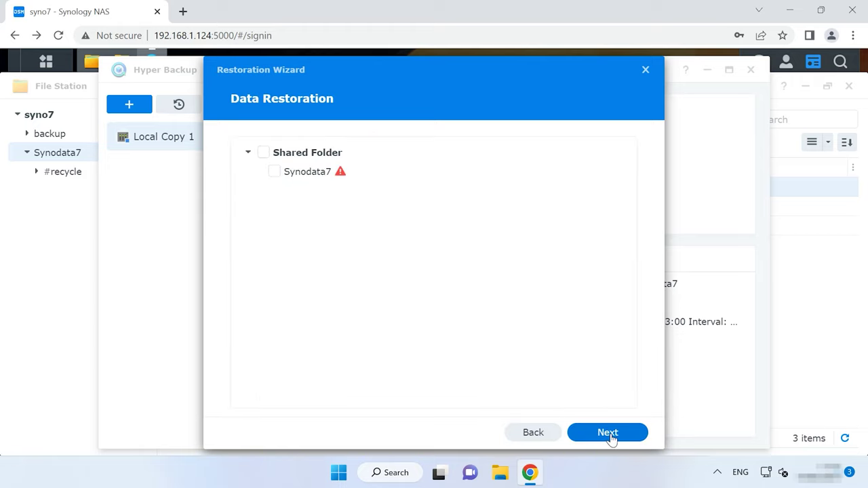
left_click(280, 178)
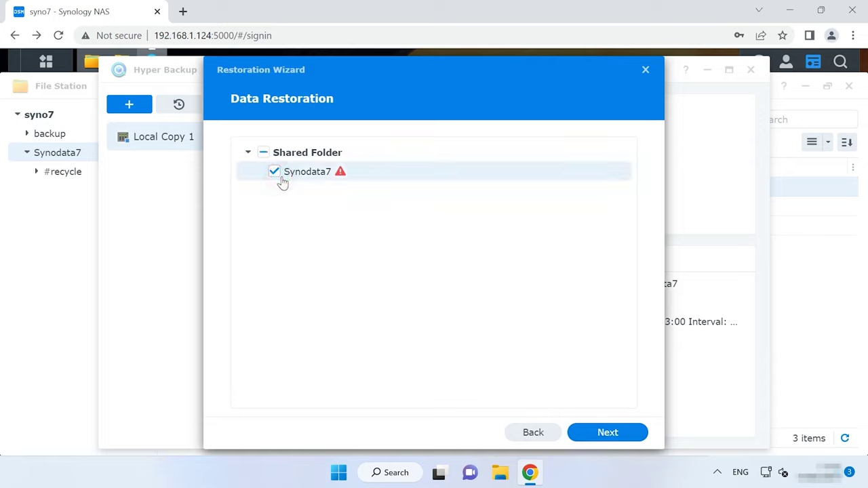
left_click(624, 438)
left_click(622, 434)
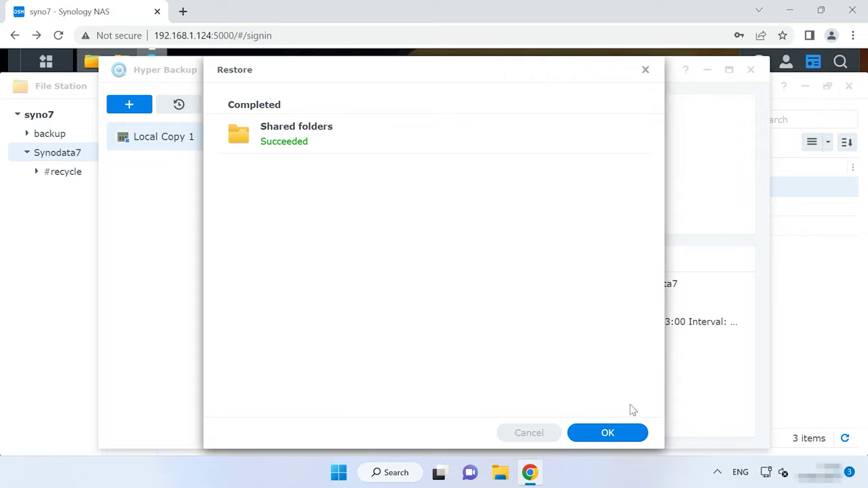
left_click(608, 435)
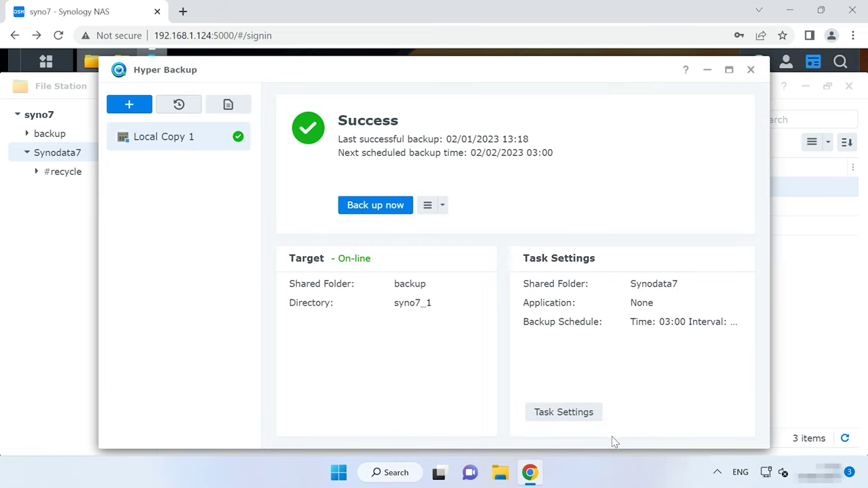